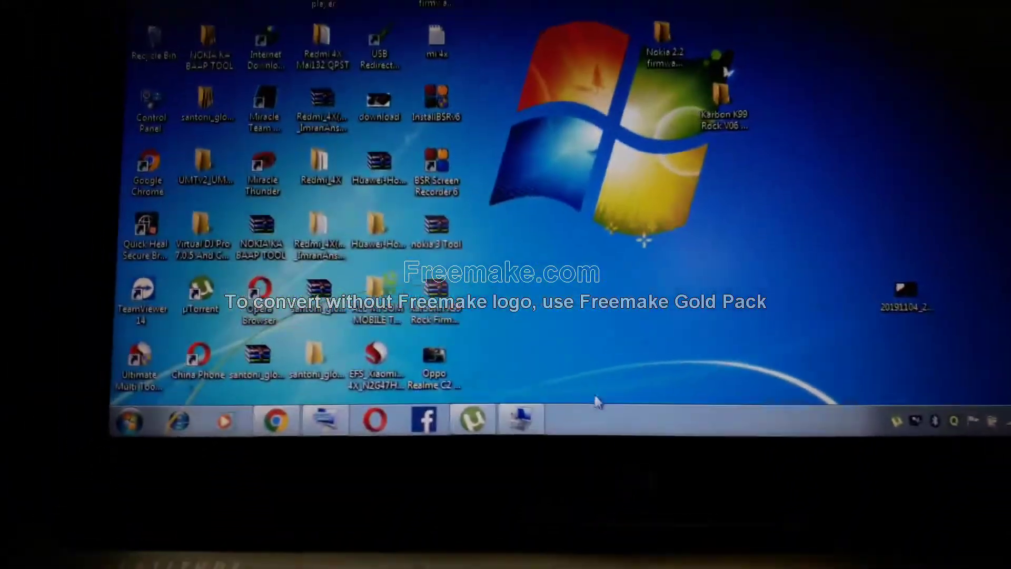
# Alt+Tab away from Device Manager after it lists the SPRD U2S Diag (COM10) port.
pyautogui.hotkey('alt', 'Tab')
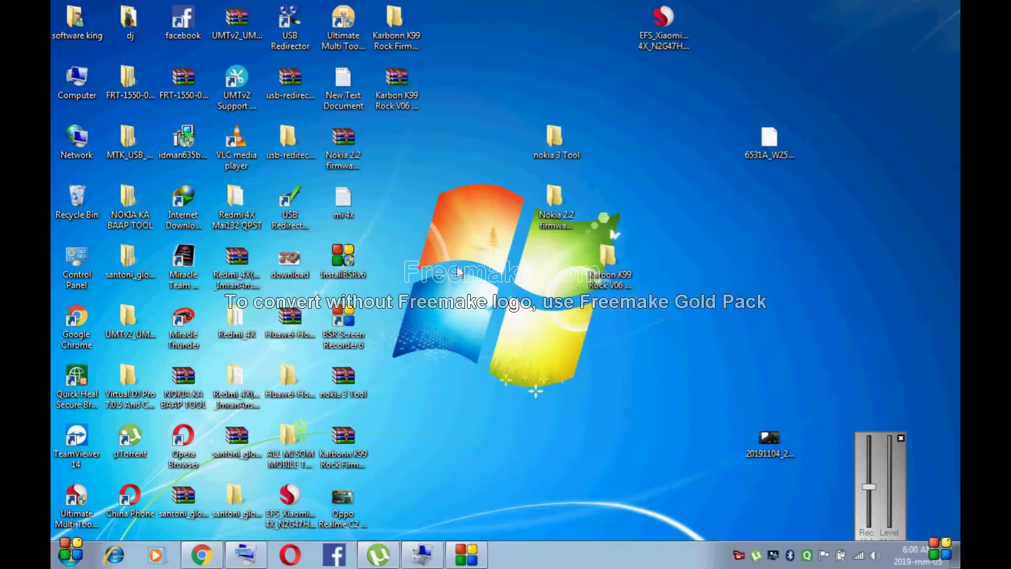
# Refresh the Windows desktop twice from its right-click menu.
pyautogui.rightClick(457, 242)
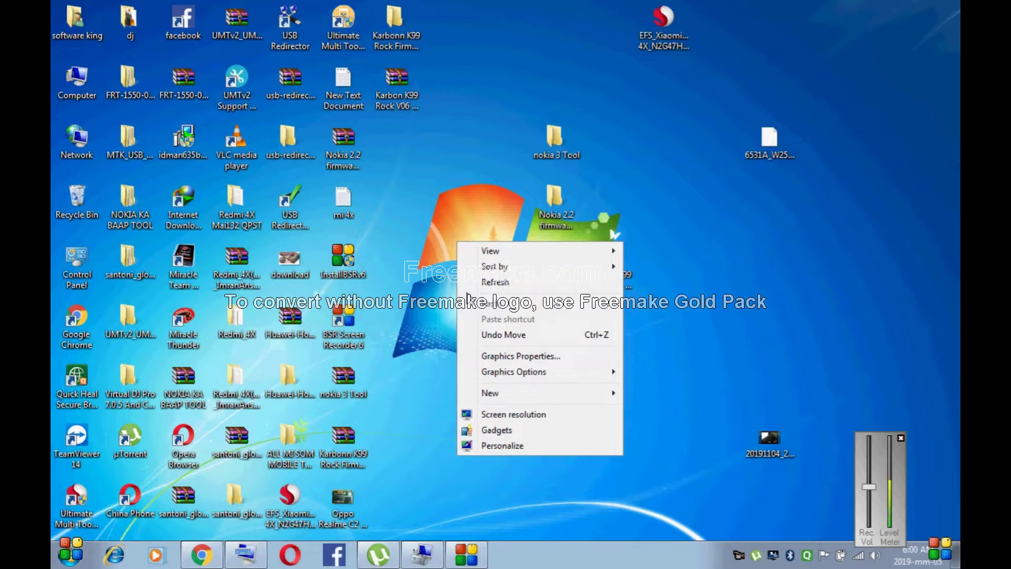
pyautogui.click(515, 284)
pyautogui.rightClick(464, 237)
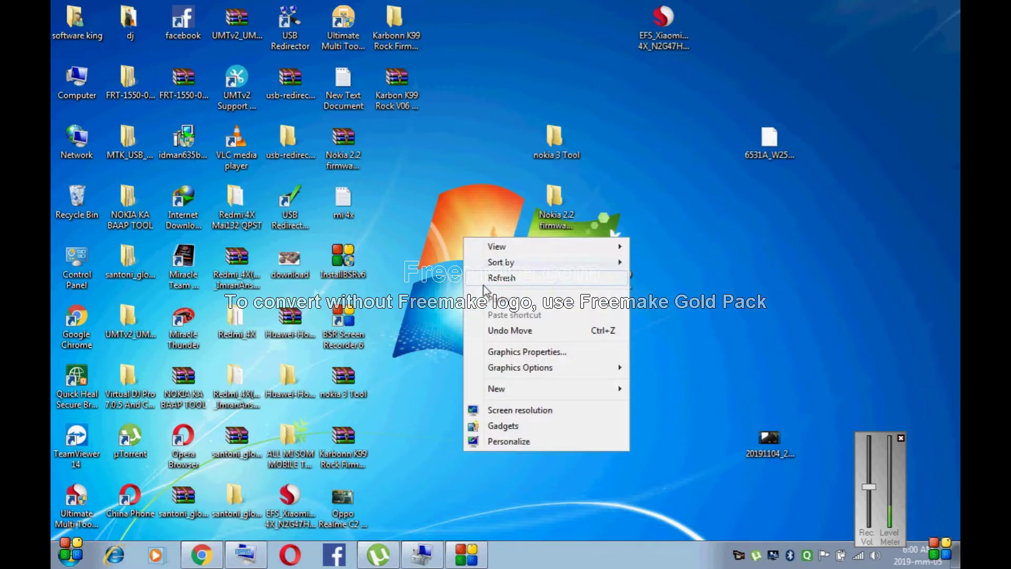
pyautogui.click(484, 278)
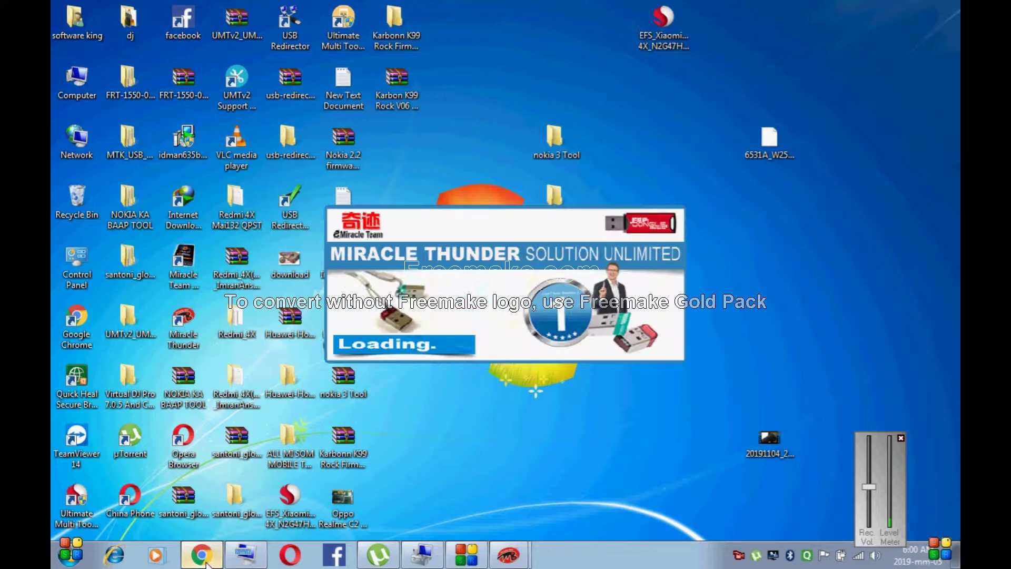
# Minimize the BSR screen recorder and bring the YouTube channel page in Chrome forward.
pyautogui.click(466, 554)
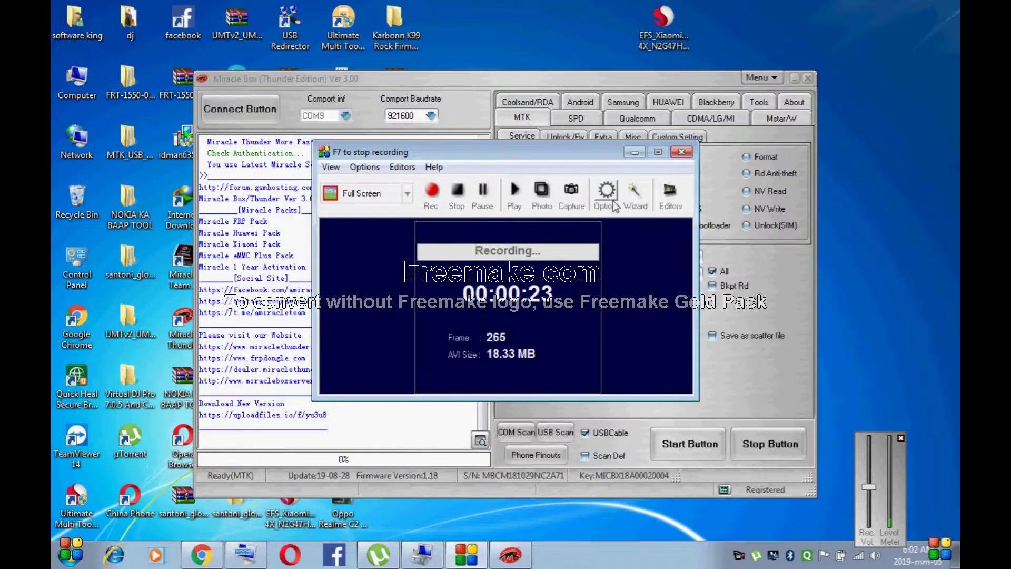
pyautogui.click(634, 153)
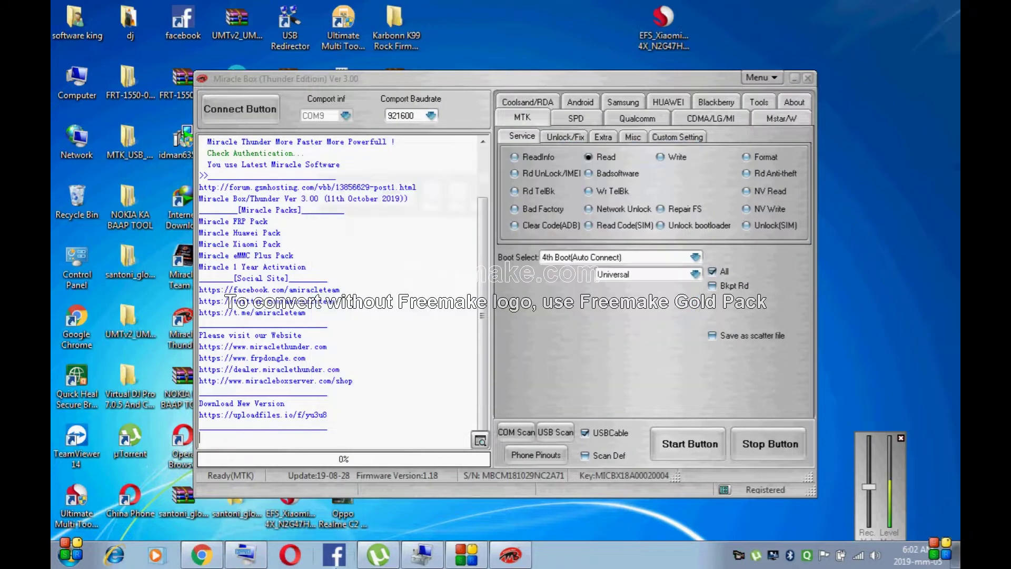
pyautogui.click(213, 555)
pyautogui.scroll(-3, 590, 316)
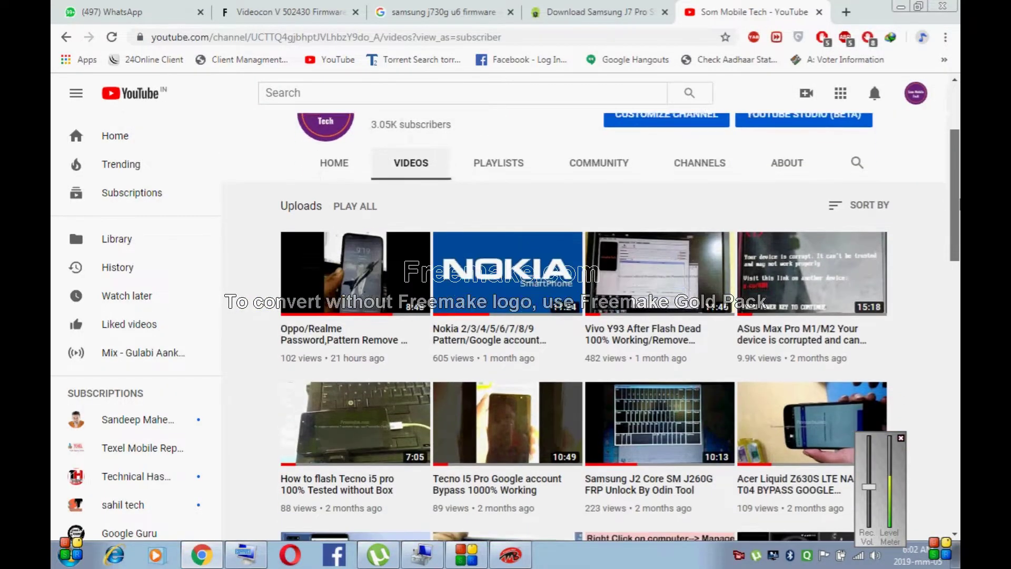
# Open the channel banner's Som Mobile Tech blog link in a new tab.
pyautogui.scroll(3, 824, 226)
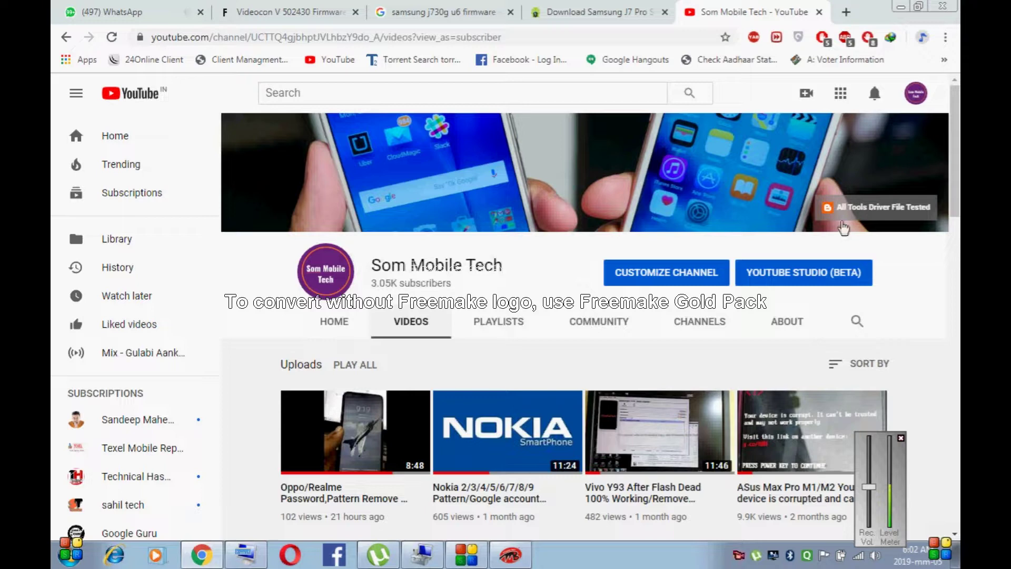
pyautogui.rightClick(846, 212)
pyautogui.click(790, 192)
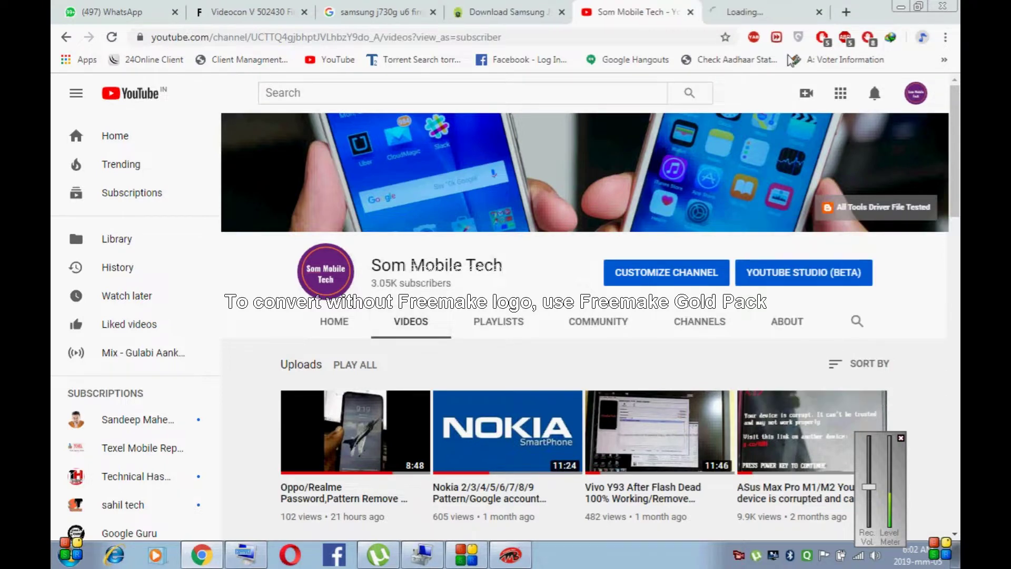
pyautogui.click(741, 12)
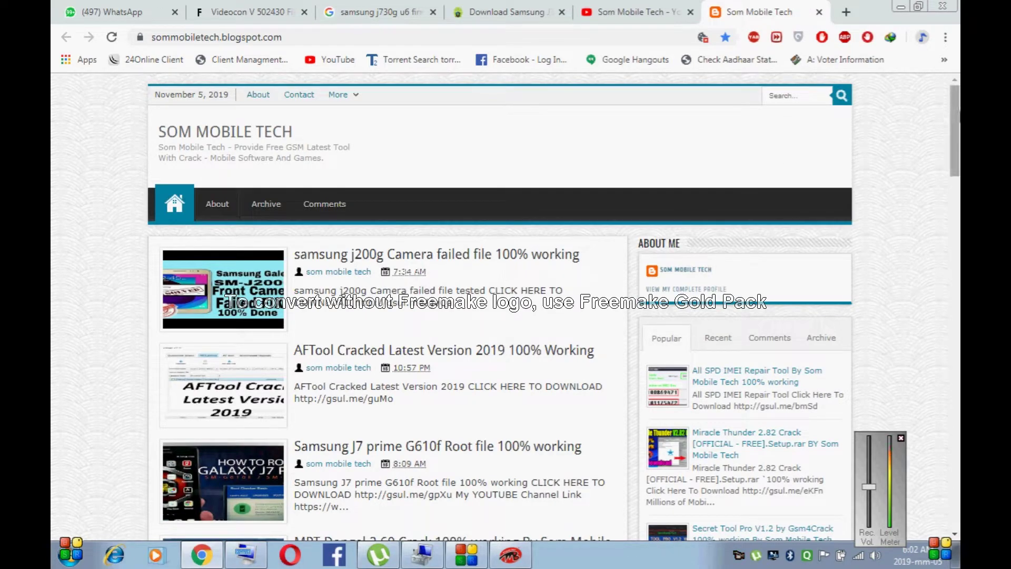
# Scroll through the blog's posts, return to the YouTube tab, and close the blog tab.
pyautogui.moveTo(956, 117); pyautogui.dragTo(956, 208)
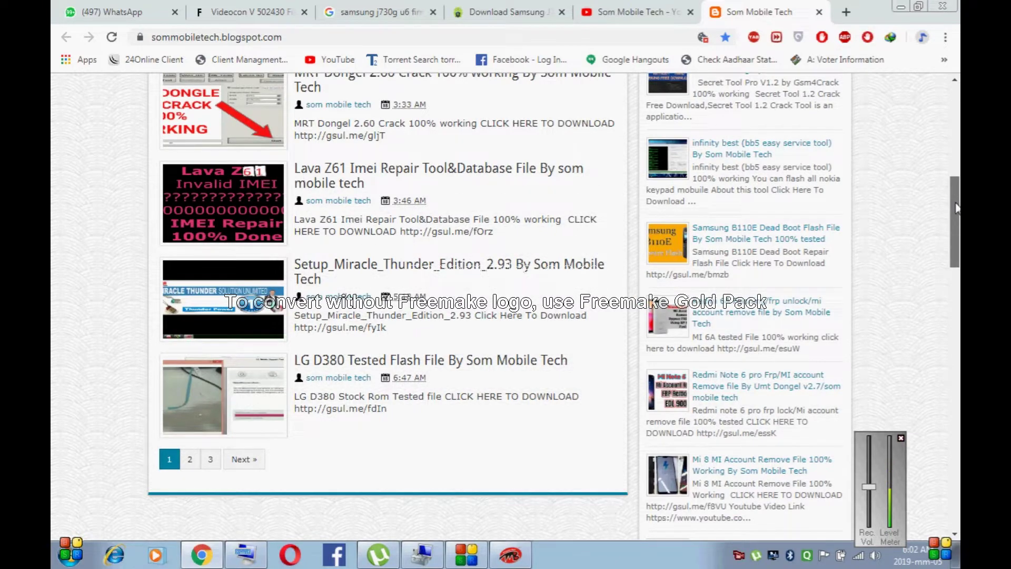
pyautogui.moveTo(956, 208); pyautogui.dragTo(957, 134)
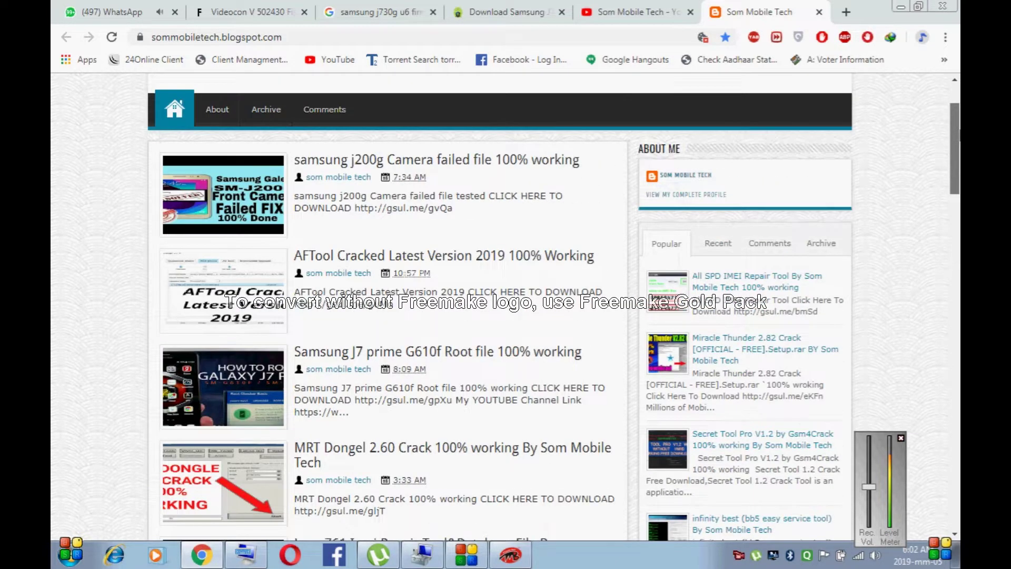
pyautogui.moveTo(954, 136)
pyautogui.mouseDown()
pyautogui.moveTo(949, 96)
pyautogui.moveTo(954, 216)
pyautogui.moveTo(954, 79)
pyautogui.mouseUp()
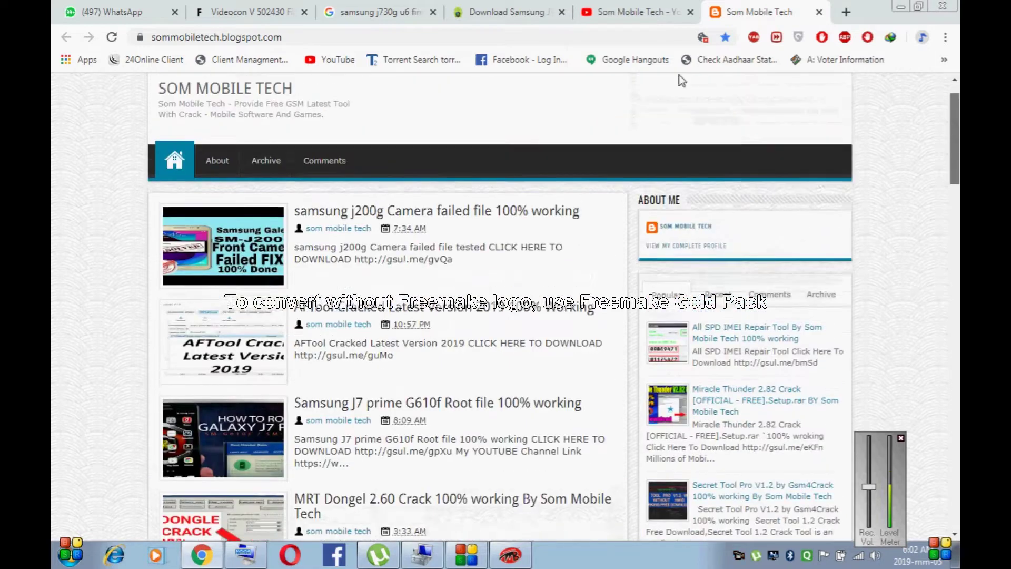
pyautogui.click(637, 11)
pyautogui.click(819, 11)
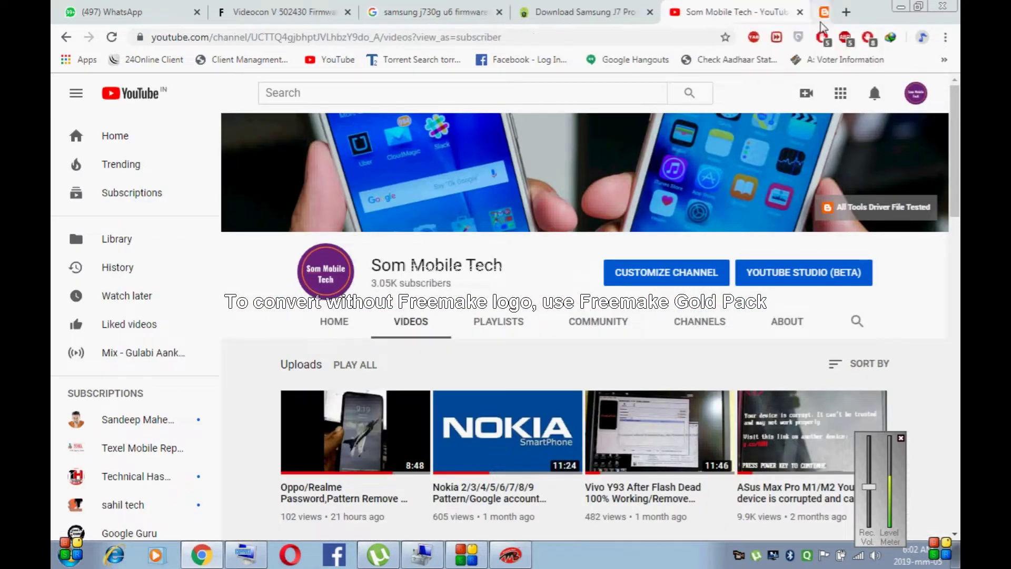
# In Miracle Box, choose SPD Write with model SPD6600L/RT/WT6226/6531 and browse for firmware.
pyautogui.click(901, 7)
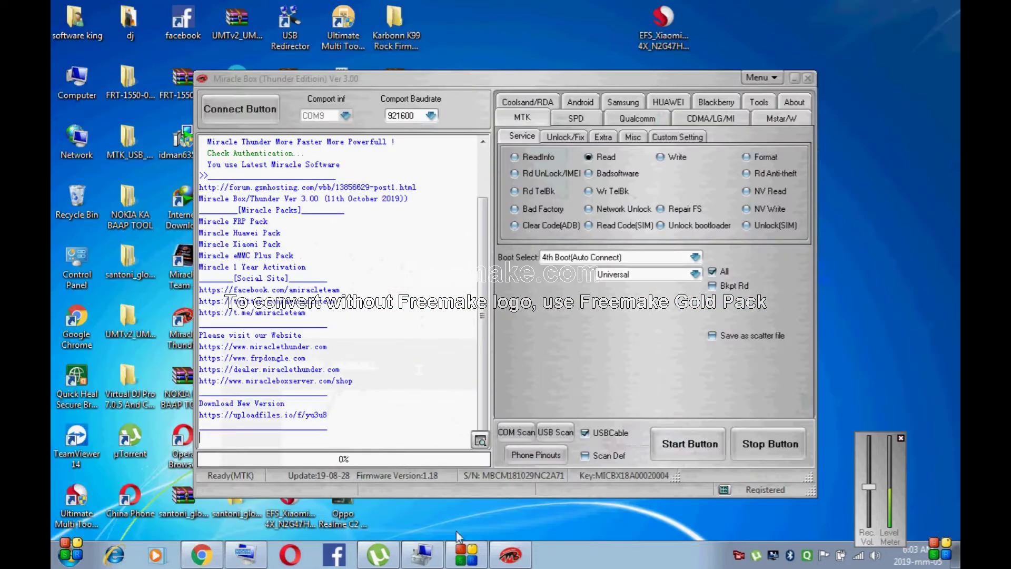
pyautogui.moveTo(425, 84); pyautogui.dragTo(428, 66)
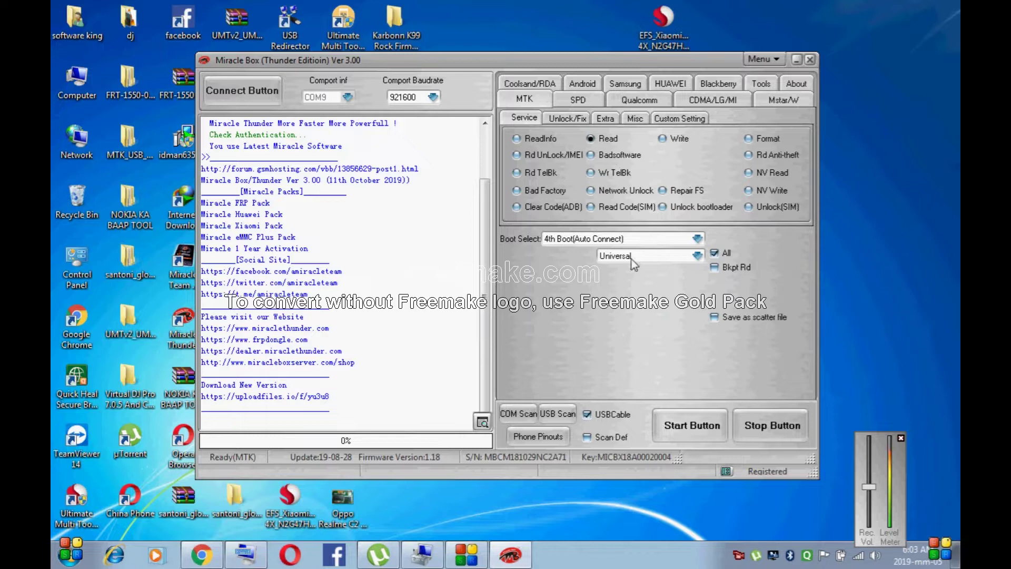
pyautogui.click(578, 101)
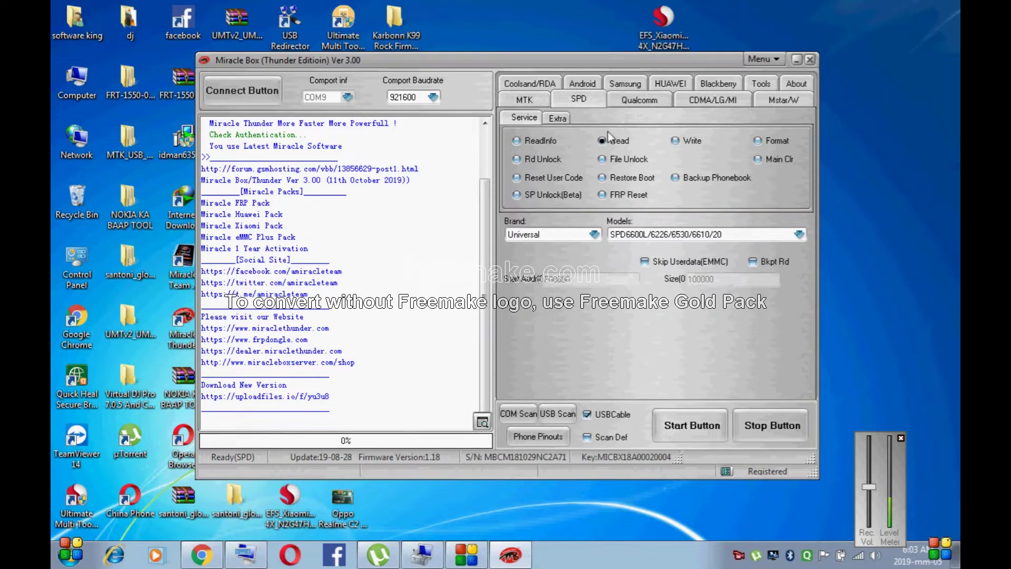
pyautogui.click(683, 141)
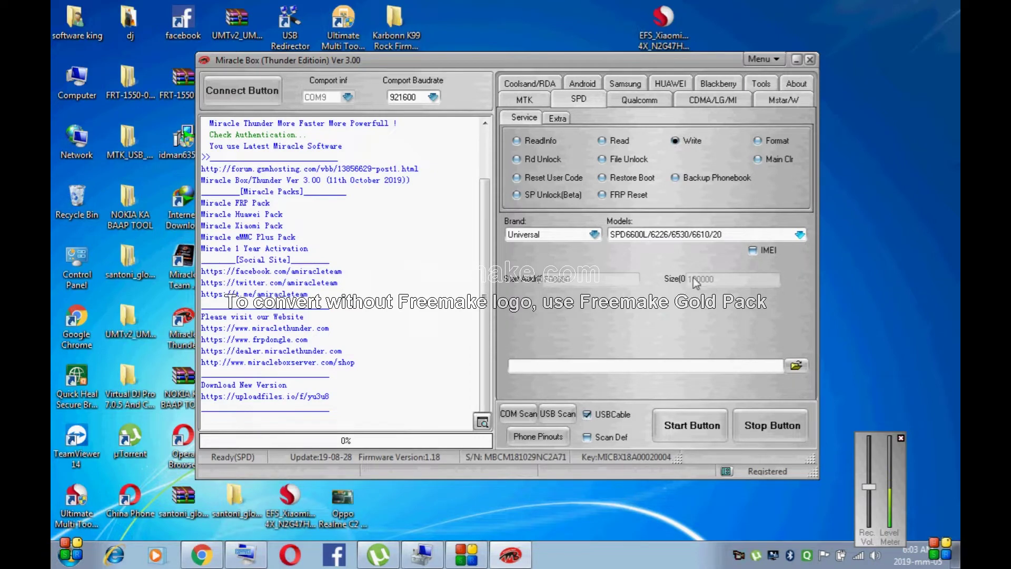
pyautogui.press('Down')
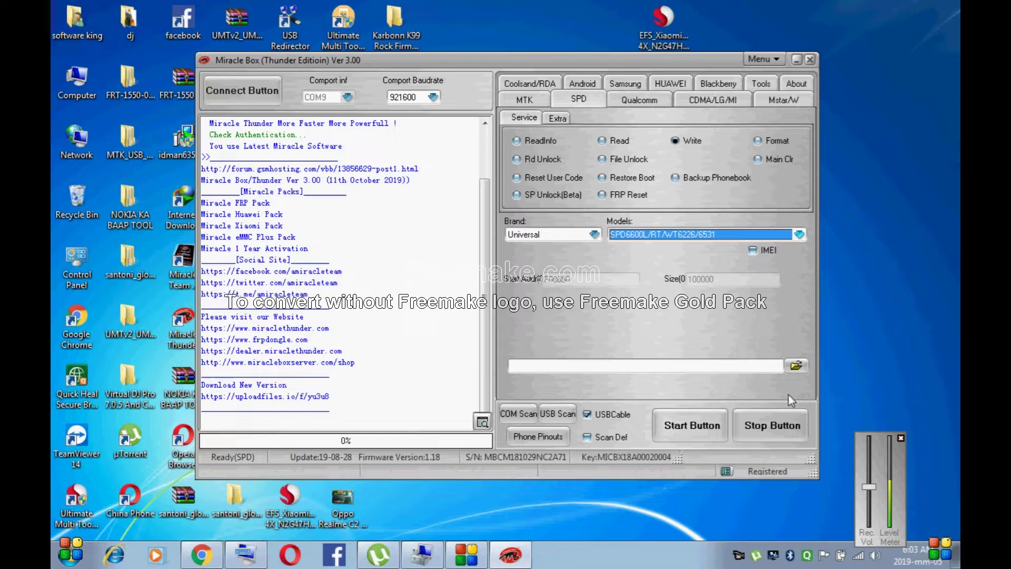
pyautogui.click(797, 367)
# Load 6531A_W25Q32BV.bin from the Desktop as the firmware file.
pyautogui.click(353, 195)
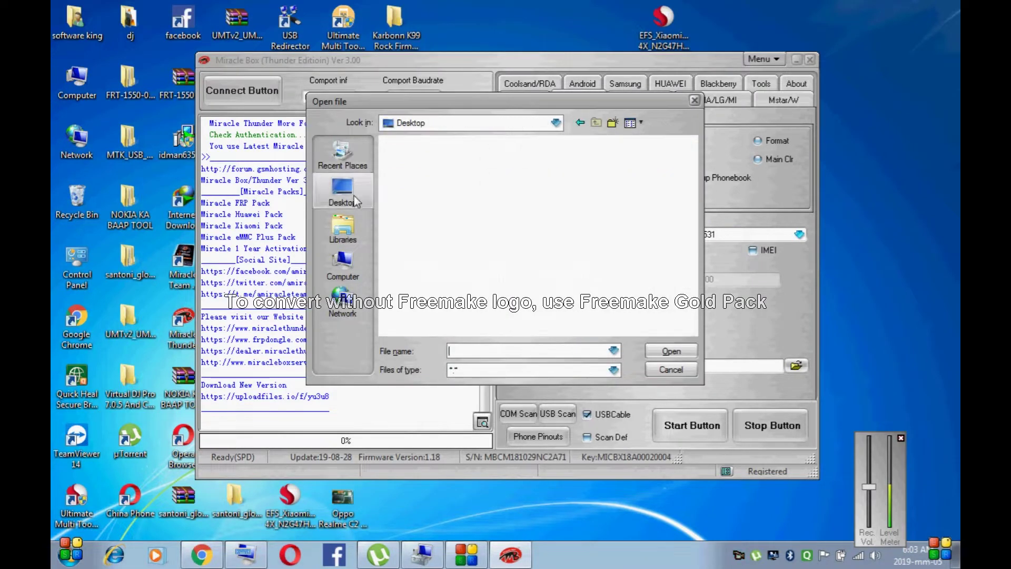
pyautogui.moveTo(692, 195); pyautogui.dragTo(694, 245)
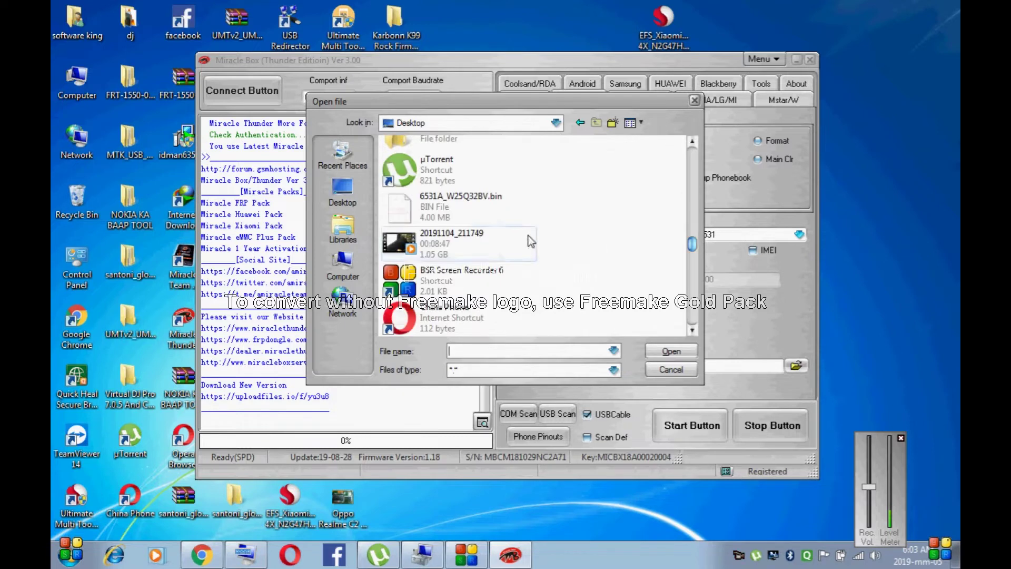
pyautogui.click(444, 205)
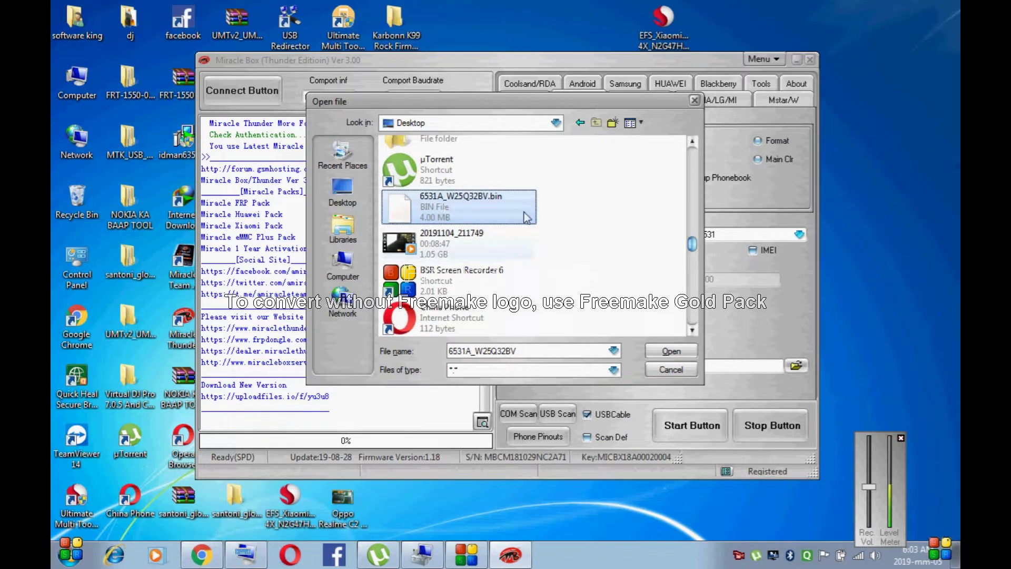
pyautogui.click(671, 350)
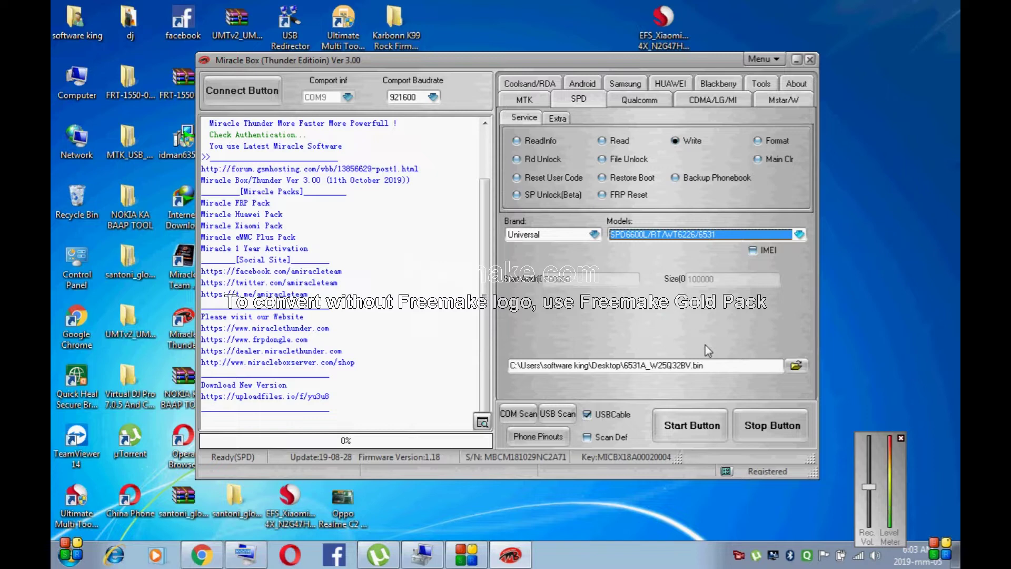
# Start the SPD firmware write to the 6531A phone and let it run to about 80%.
pyautogui.click(684, 422)
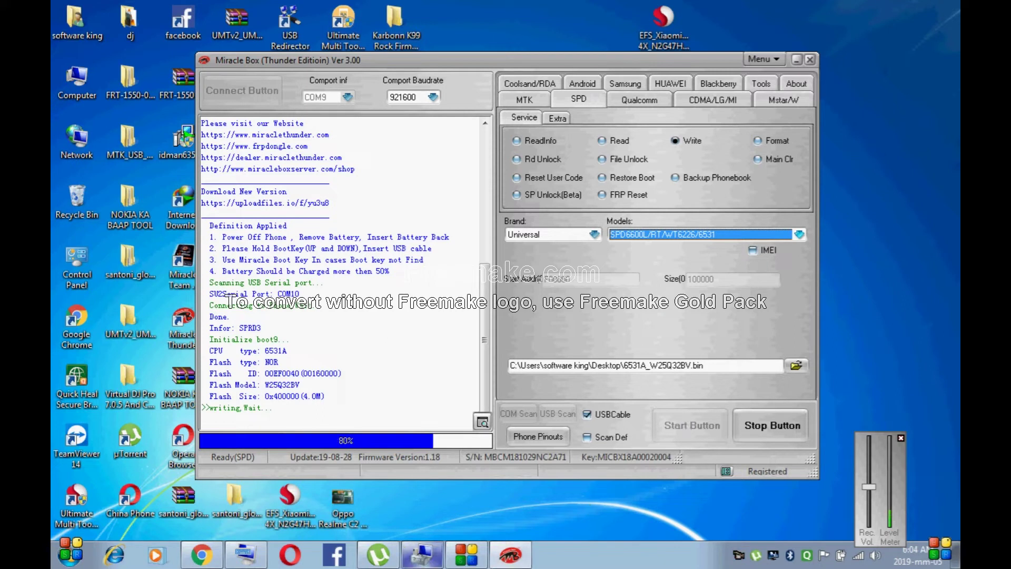
# Stop the BSR recording and close the video quality and Recording Completed notices.
pyautogui.click(465, 554)
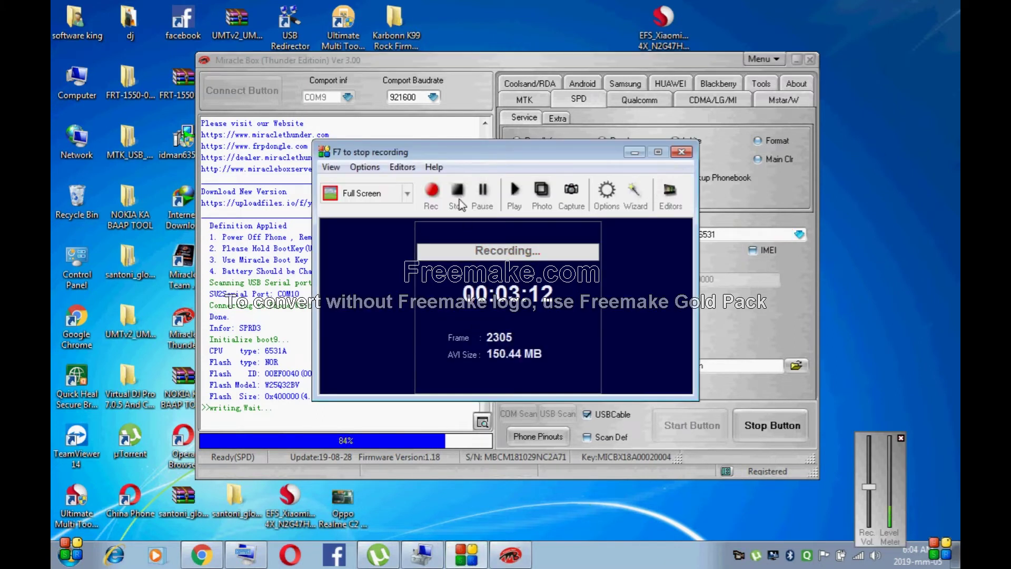
pyautogui.click(457, 191)
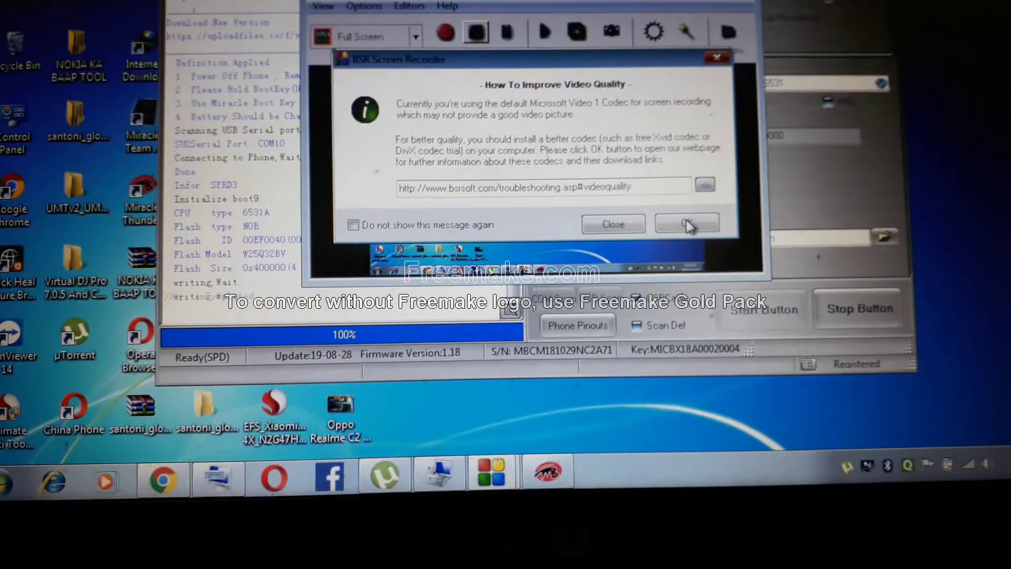
pyautogui.click(623, 233)
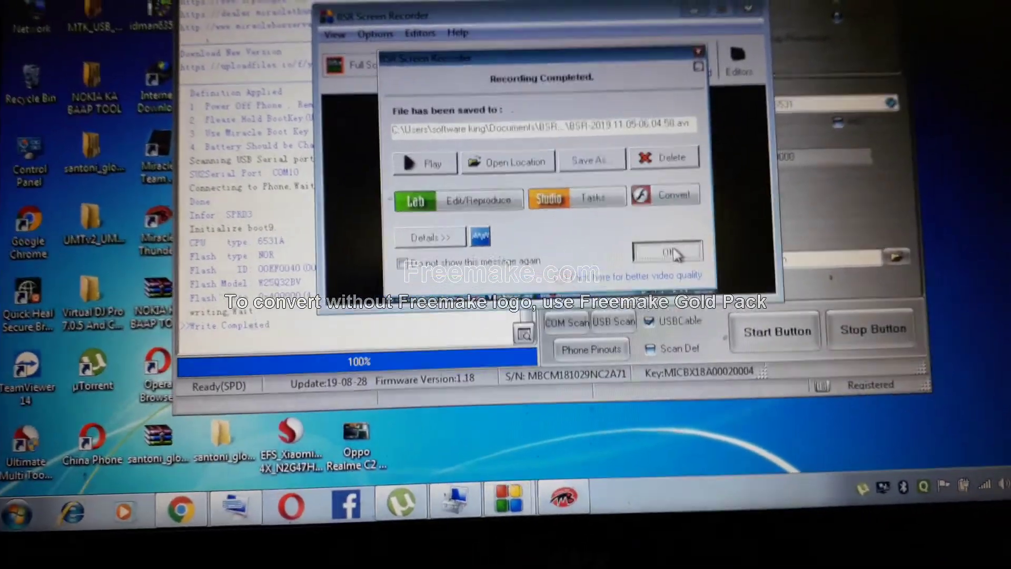
pyautogui.click(667, 252)
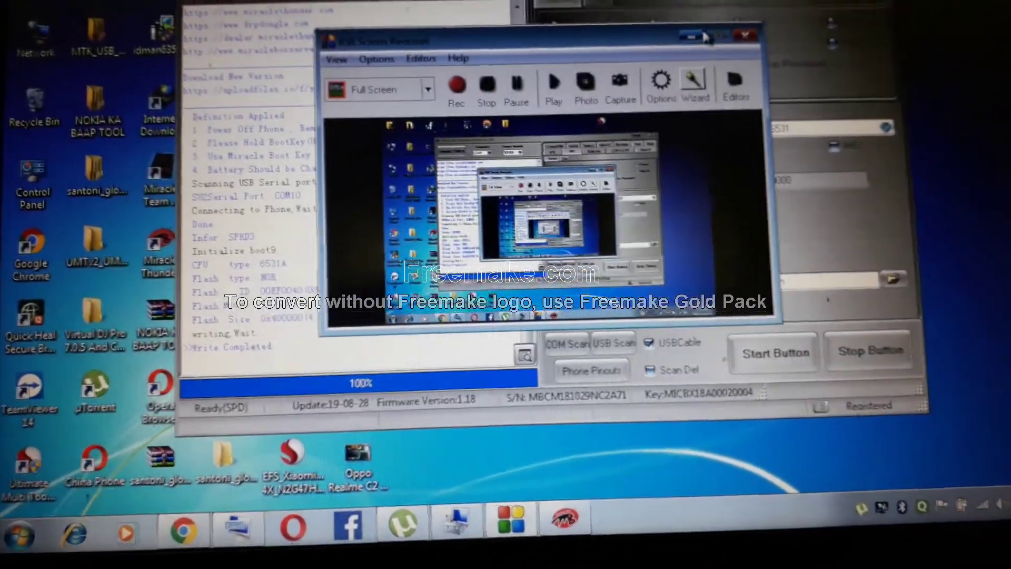